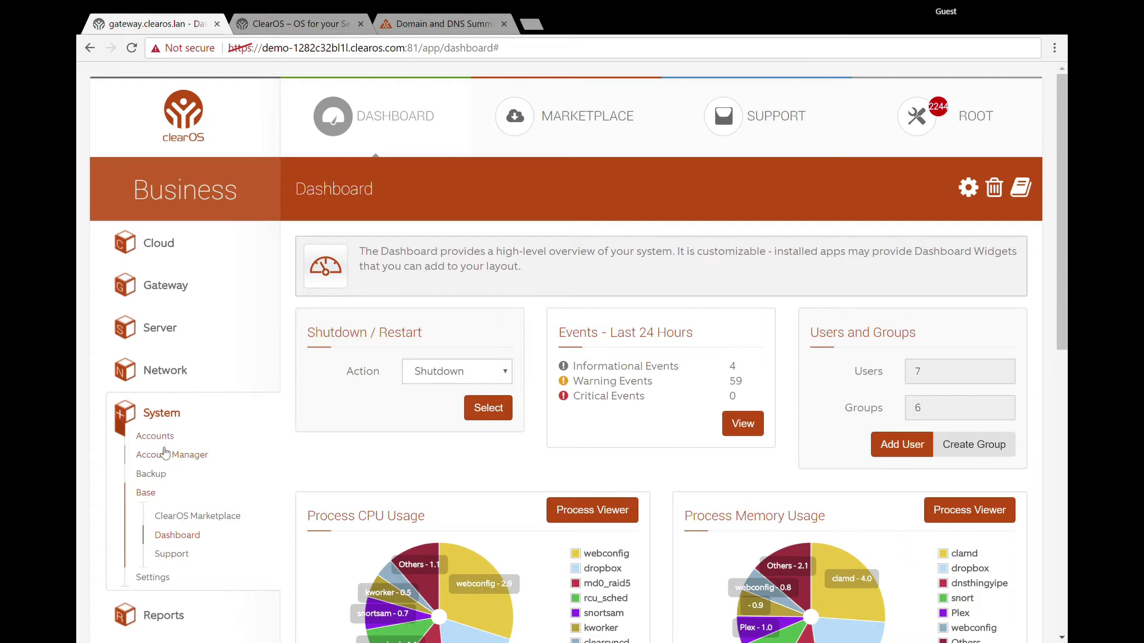
- Open Account Manager and browse its plugins, from Dropbox User to Web Proxy User, and extensions
{"action": "left_click", "coordinate": [171, 456]}
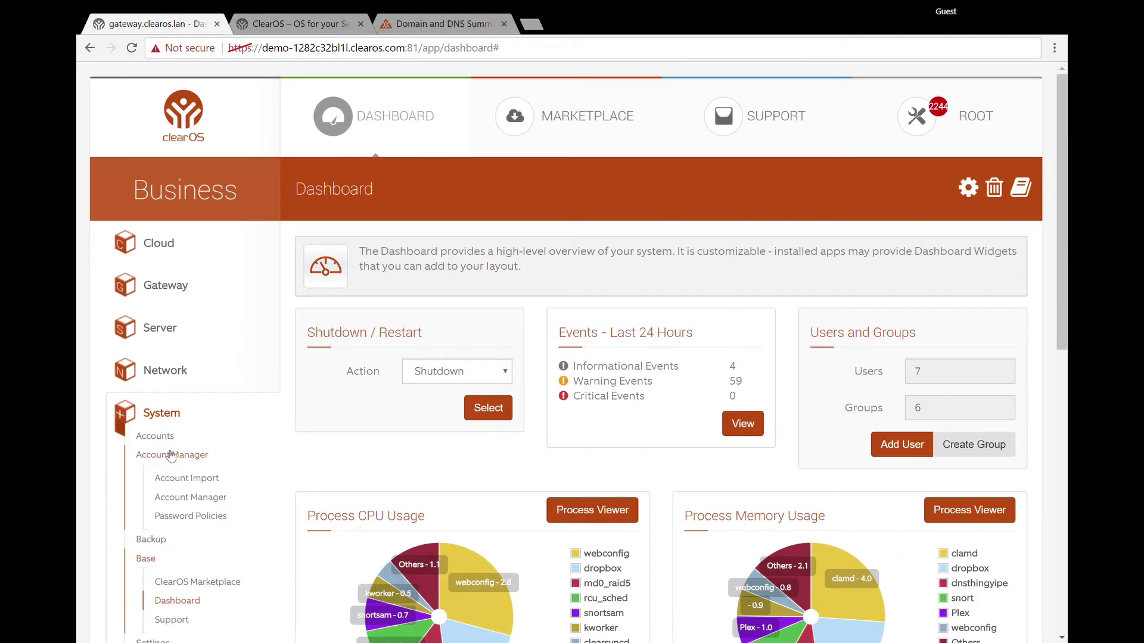
{"action": "left_click", "coordinate": [178, 499]}
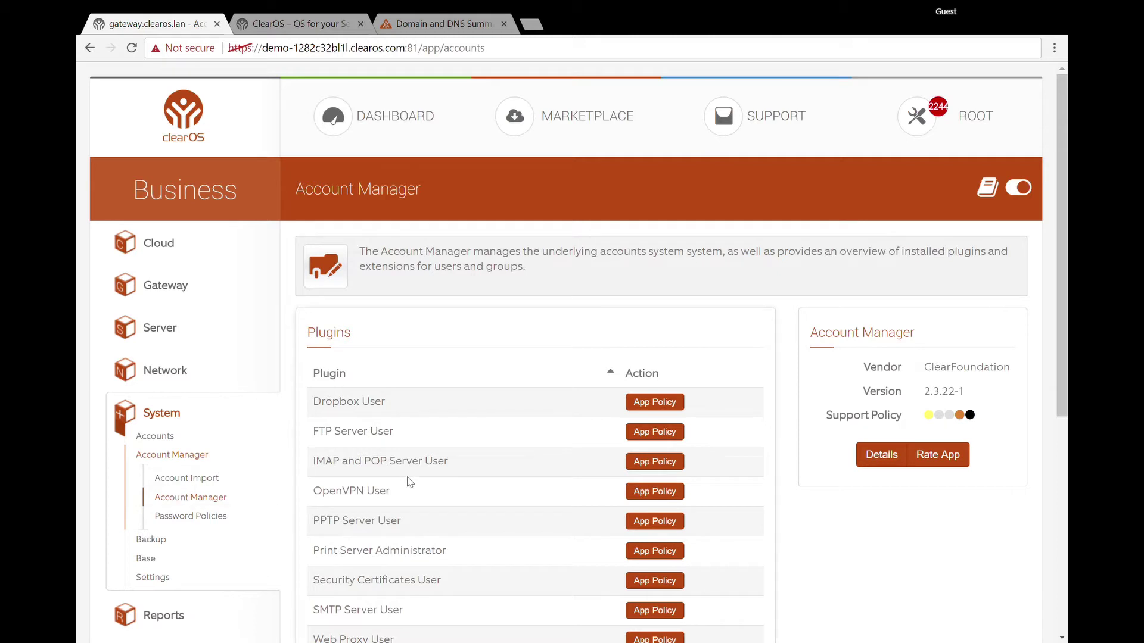
{"action": "scroll", "coordinate": [405, 481], "scroll_direction": "down", "scroll_amount": 3}
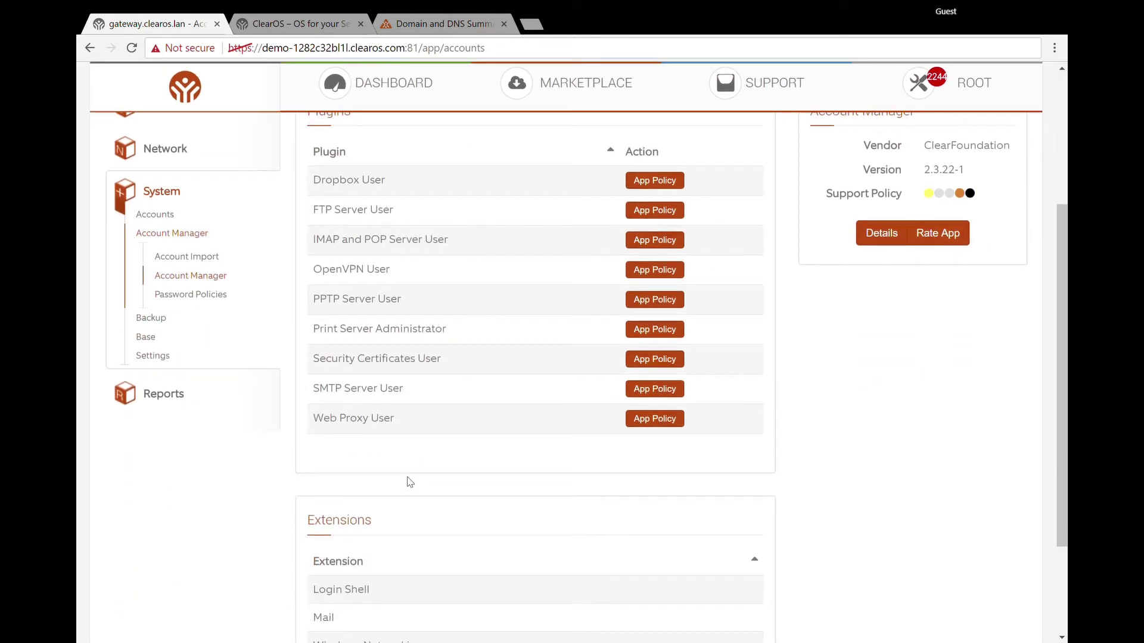
{"action": "scroll", "coordinate": [410, 482], "scroll_direction": "down", "scroll_amount": 2}
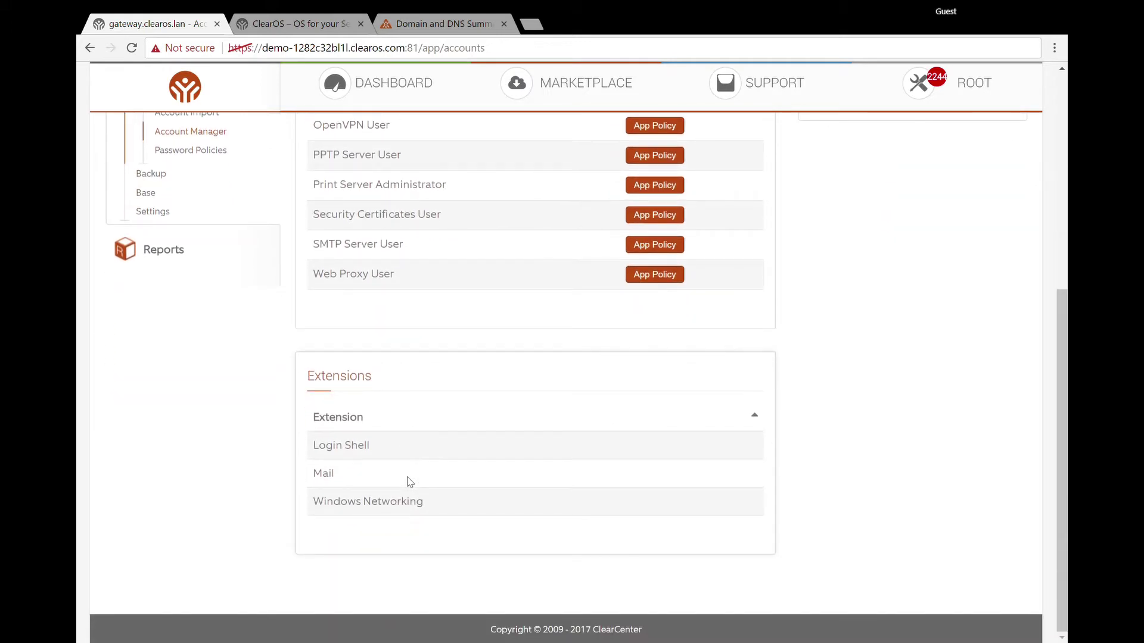
{"action": "scroll", "coordinate": [410, 482], "scroll_direction": "up", "scroll_amount": 4}
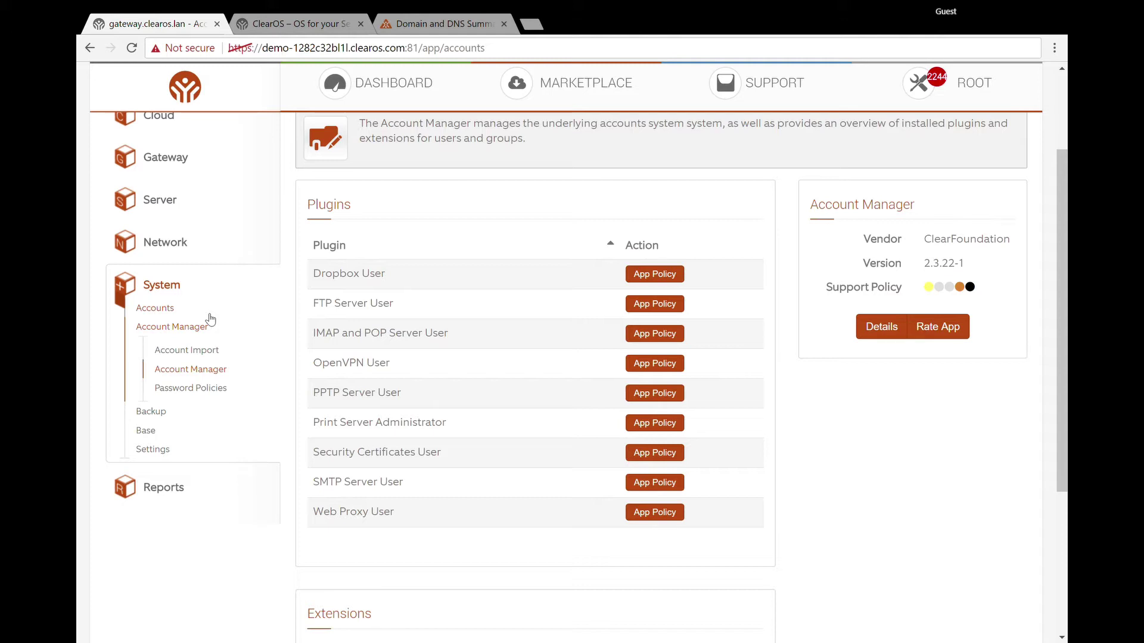
- Open Accounts > Users to view the seven user accounts with usernames and full names
{"action": "left_click", "coordinate": [157, 309]}
{"action": "left_click", "coordinate": [175, 370]}
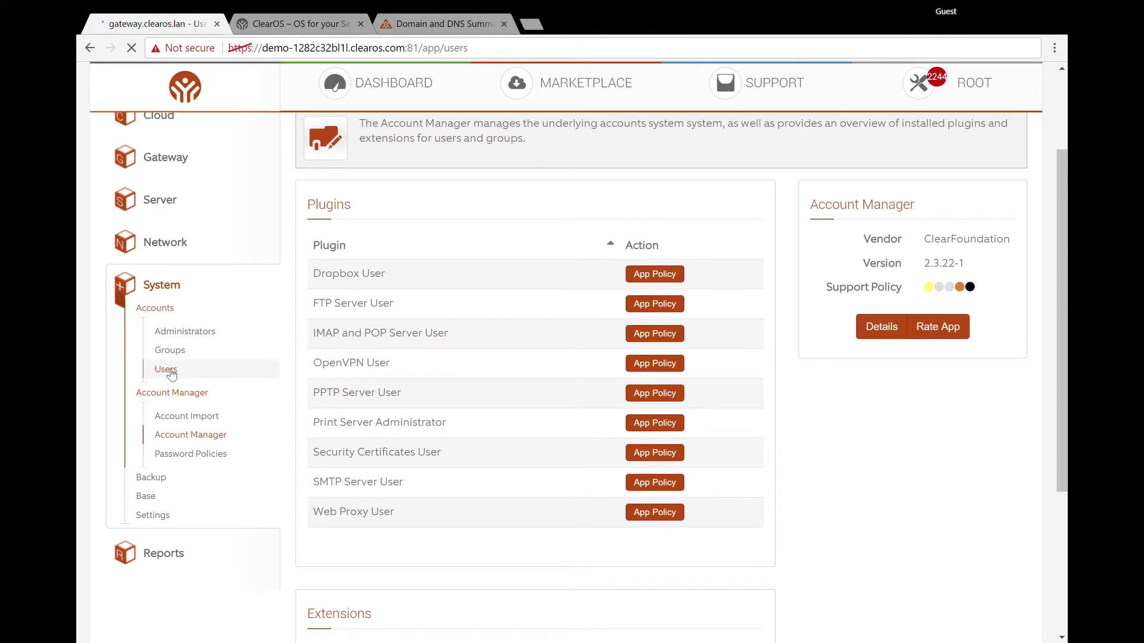
{"action": "scroll", "coordinate": [385, 423], "scroll_direction": "down", "scroll_amount": 2}
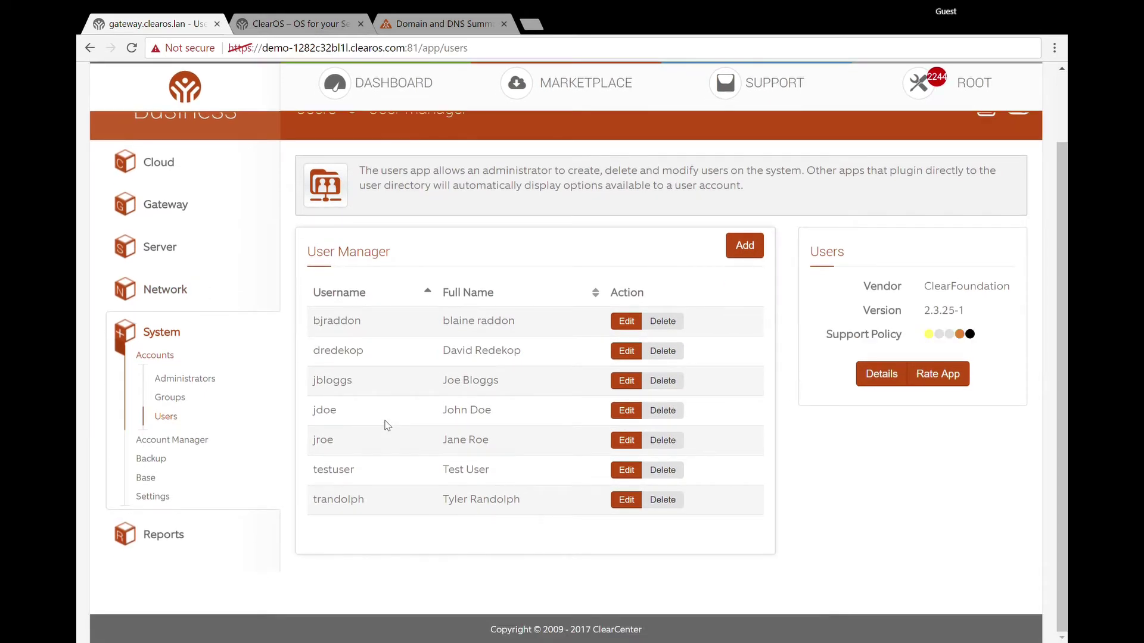
{"action": "scroll", "coordinate": [386, 424], "scroll_direction": "up", "scroll_amount": 2}
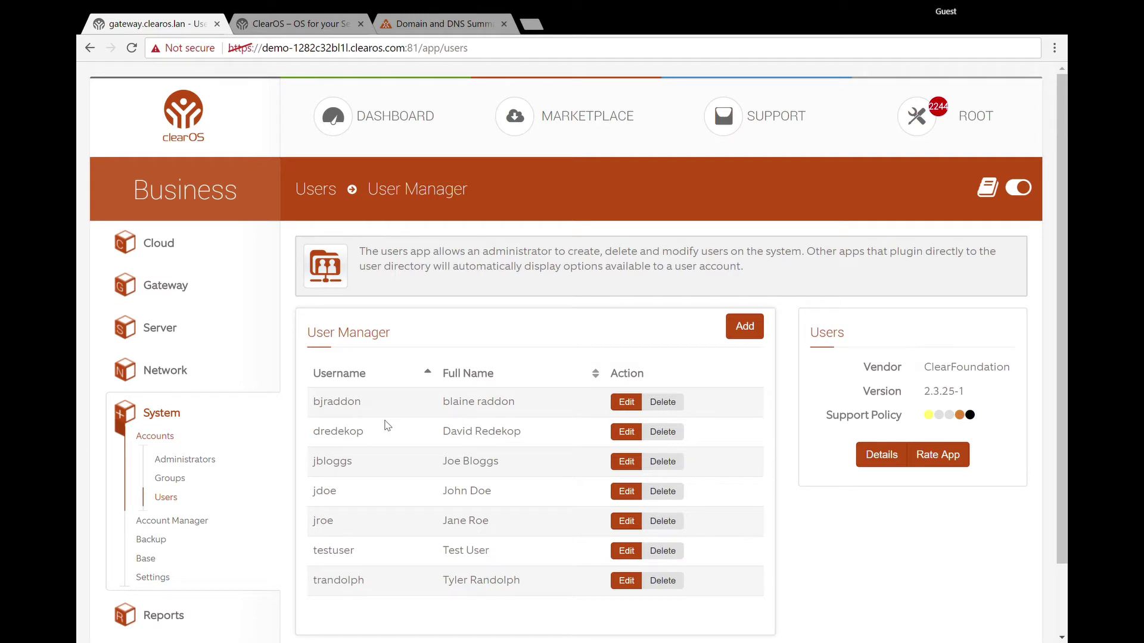
- Open the Group Manager listing groups such as admin-accounts and company
{"action": "left_click", "coordinate": [191, 477]}
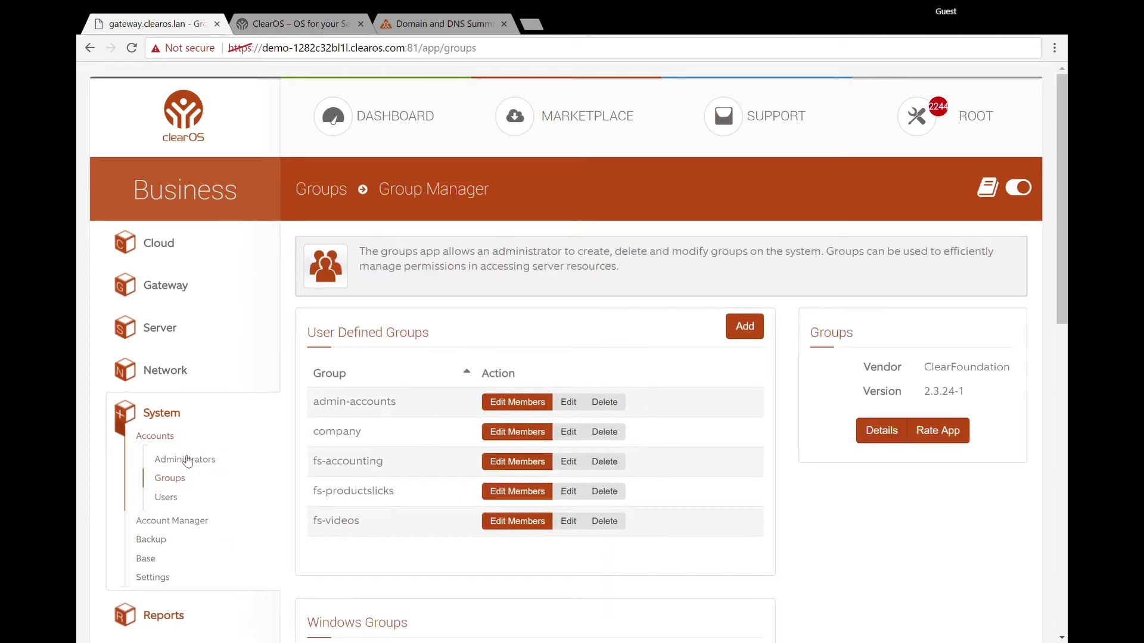
- Open the Administrators page showing the AccountsAdmin policy for the admin-accounts group
{"action": "left_click", "coordinate": [174, 460]}
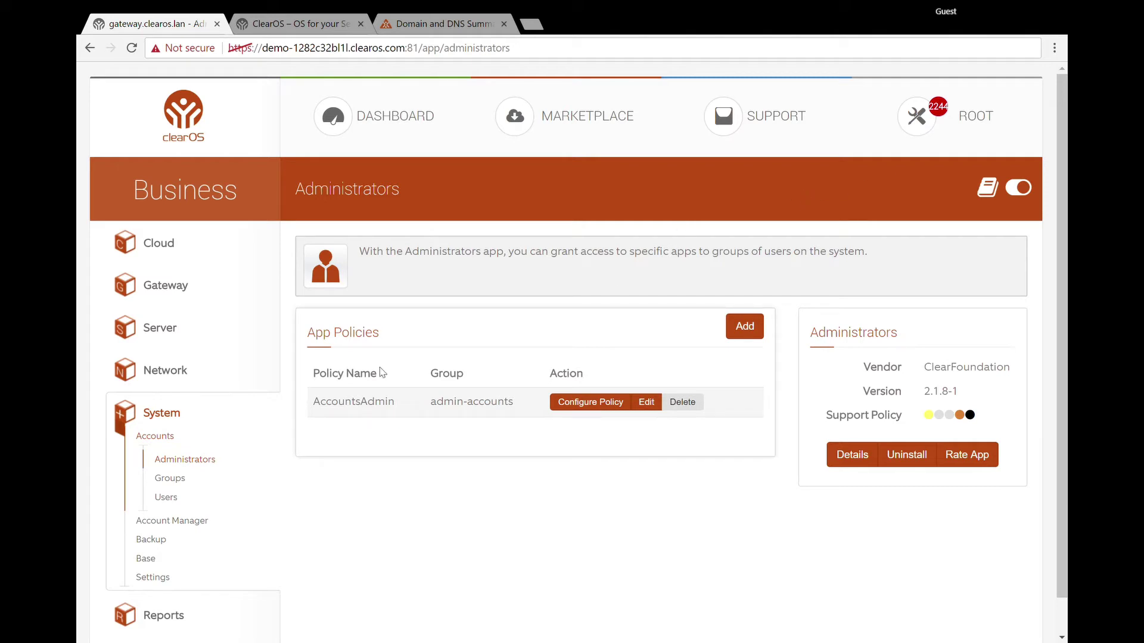
- Expand Account Manager in the sidebar while the Administrators page stays open
{"action": "left_click", "coordinate": [196, 524]}
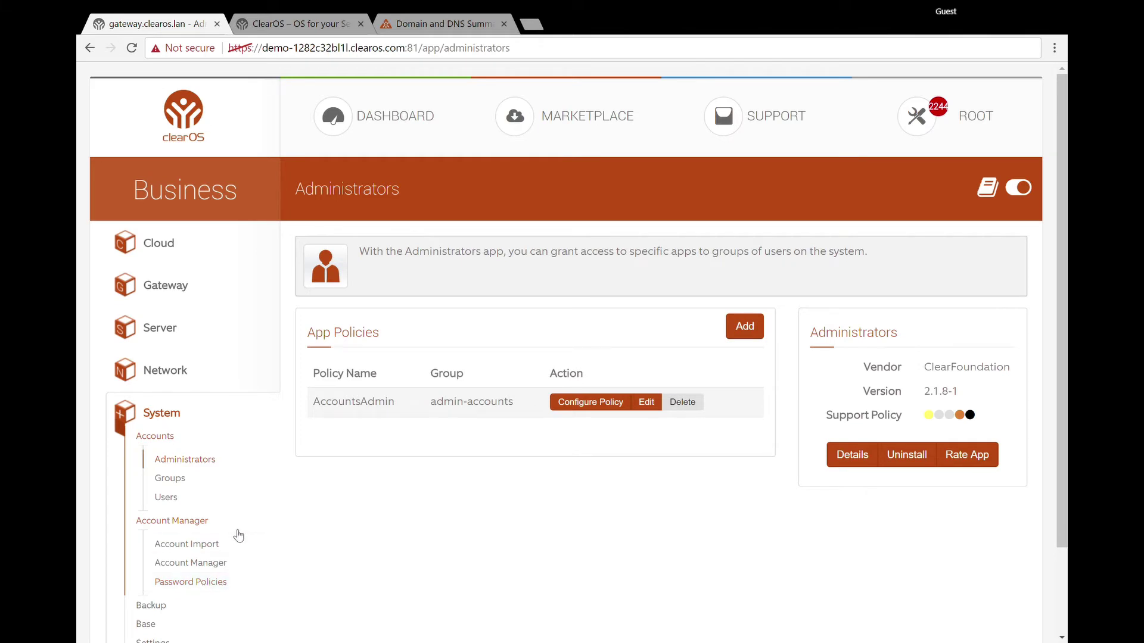
- Expand Backup to show APC Battery Backup, Baremetal Backup and Restore, and Configuration Backup
{"action": "scroll", "coordinate": [273, 558], "scroll_direction": "down", "scroll_amount": 3}
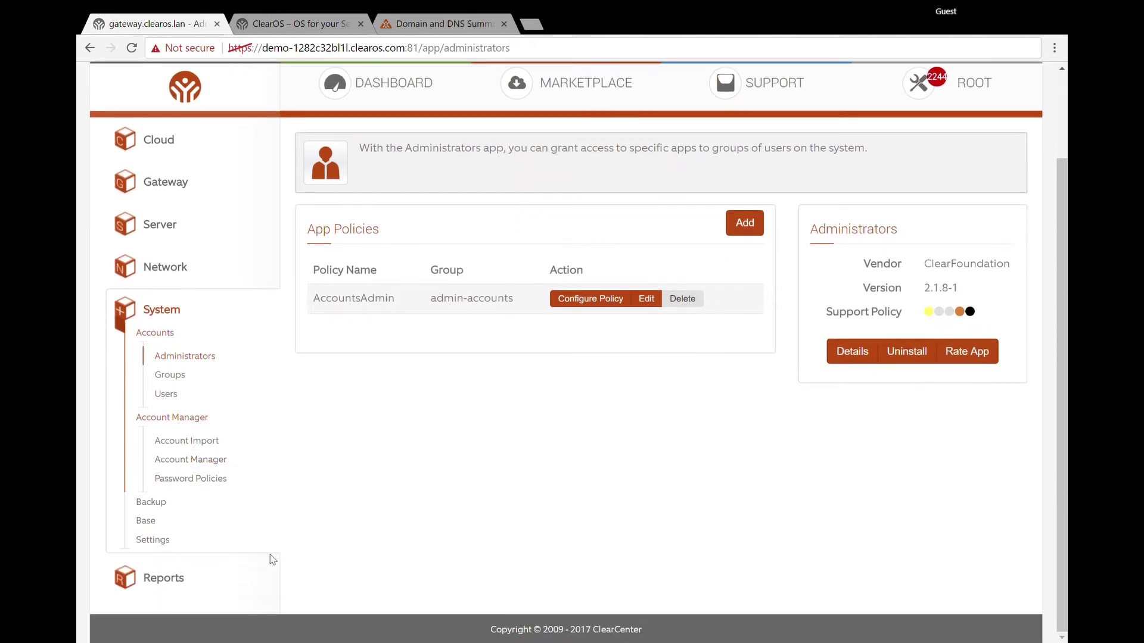
{"action": "left_click", "coordinate": [159, 507]}
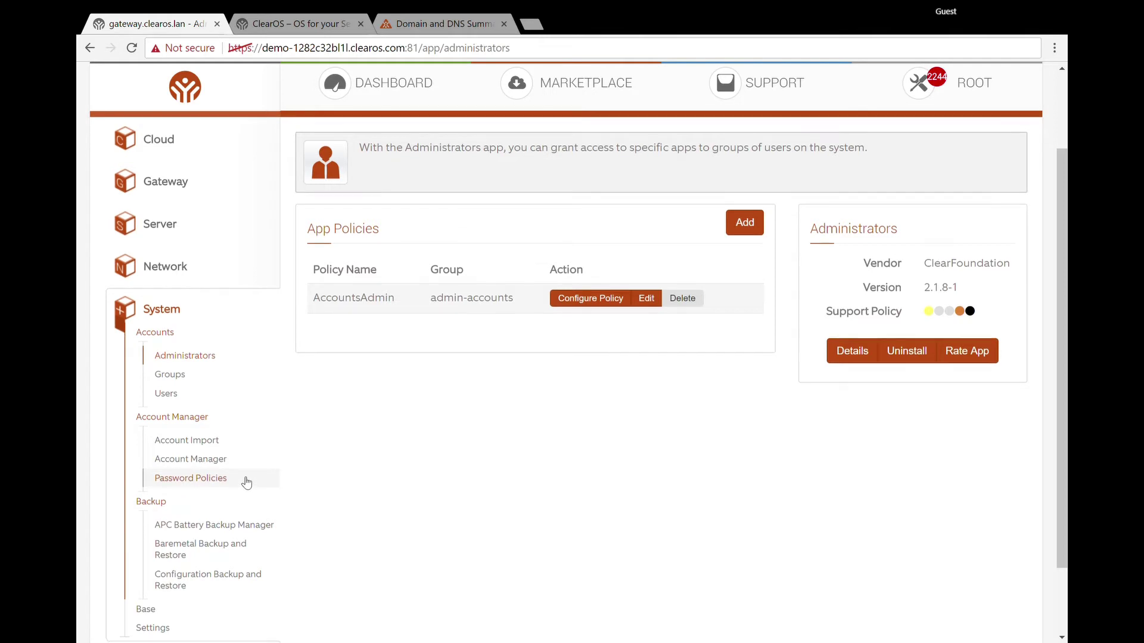
{"action": "scroll", "coordinate": [246, 482], "scroll_direction": "down", "scroll_amount": 2}
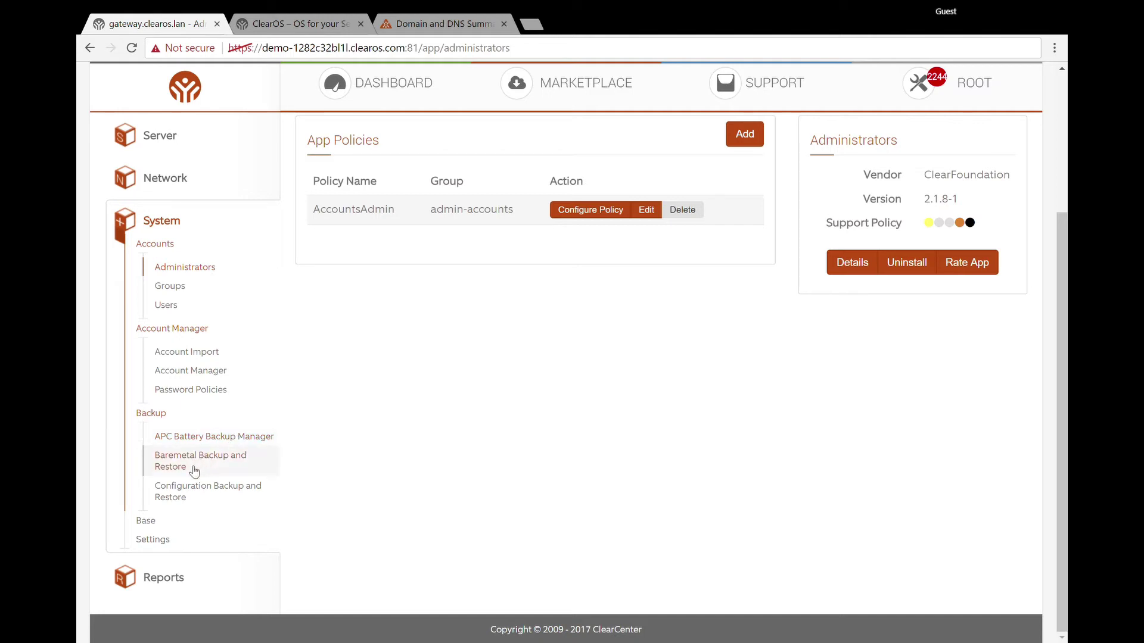
- Expand Base to show ClearOS Marketplace, Dashboard and Support
{"action": "left_click", "coordinate": [148, 526]}
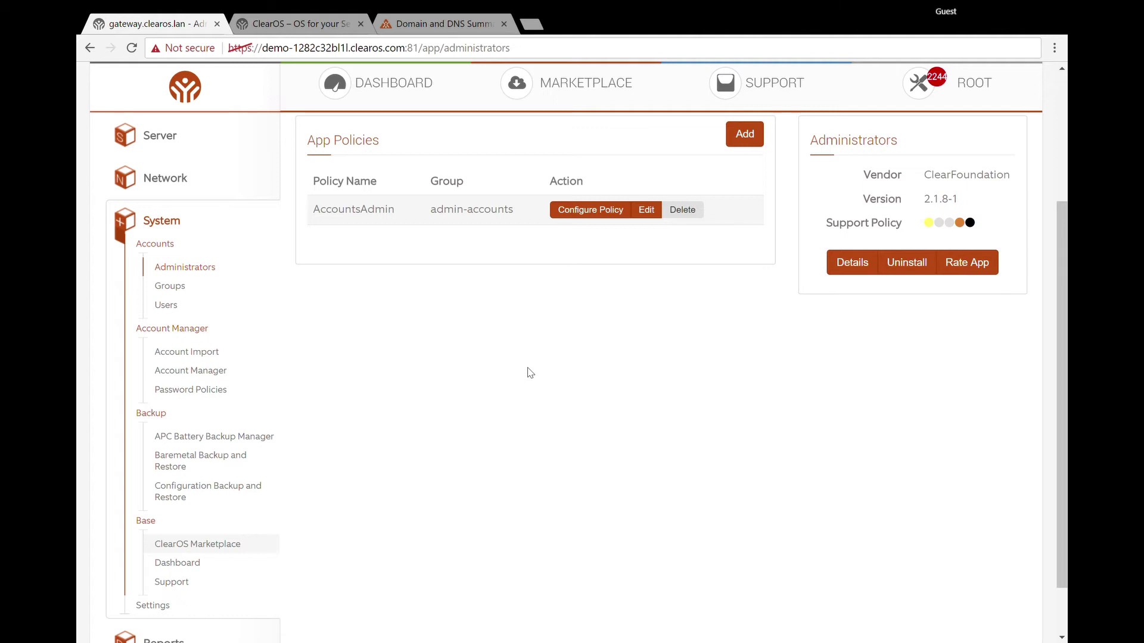
- Open the Support page with its six help options and expand the Settings apps list
{"action": "left_click", "coordinate": [182, 583]}
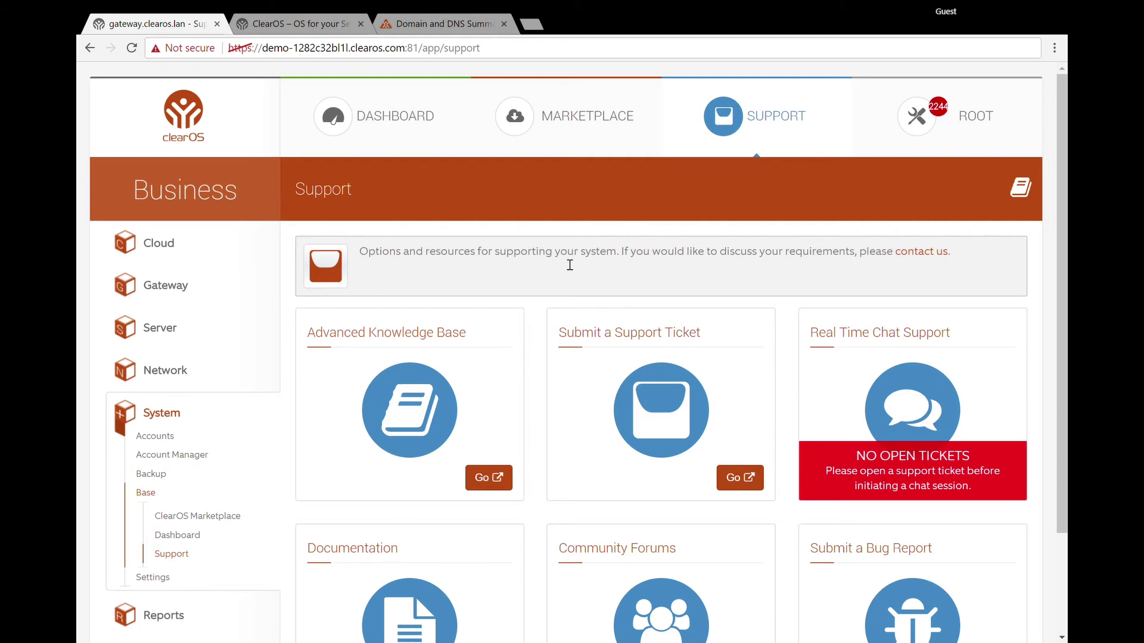
{"action": "left_click", "coordinate": [160, 581]}
{"action": "scroll", "coordinate": [197, 518], "scroll_direction": "down", "scroll_amount": 3}
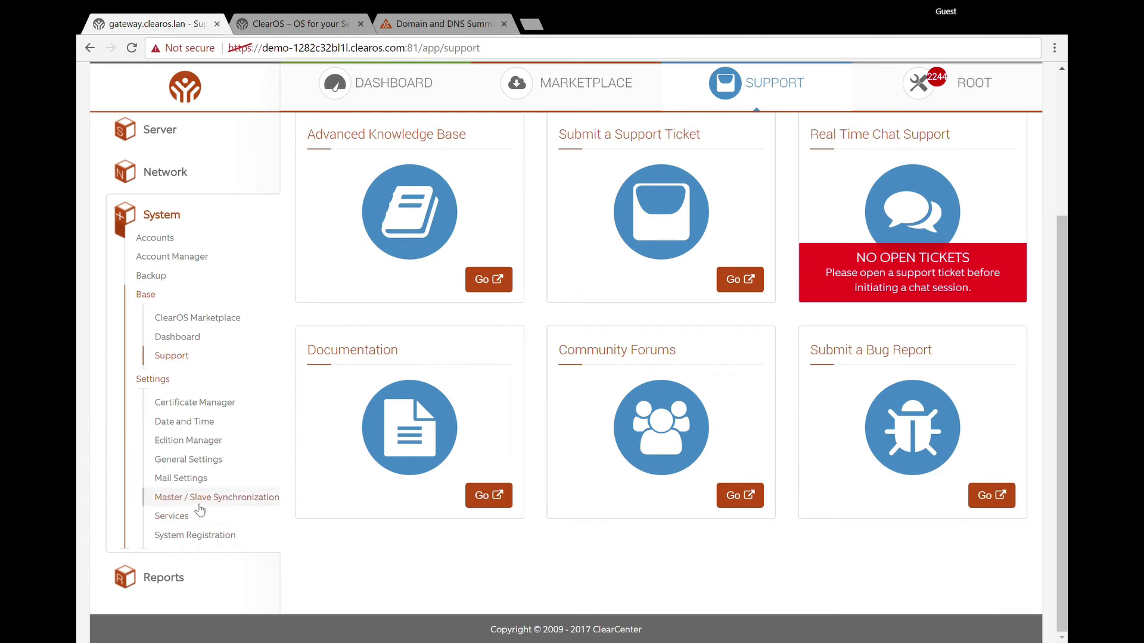
- Open Master / Slave Synchronization, showing Master mode with 7-office-microserver and Gateway---Orem
{"action": "left_click", "coordinate": [199, 506]}
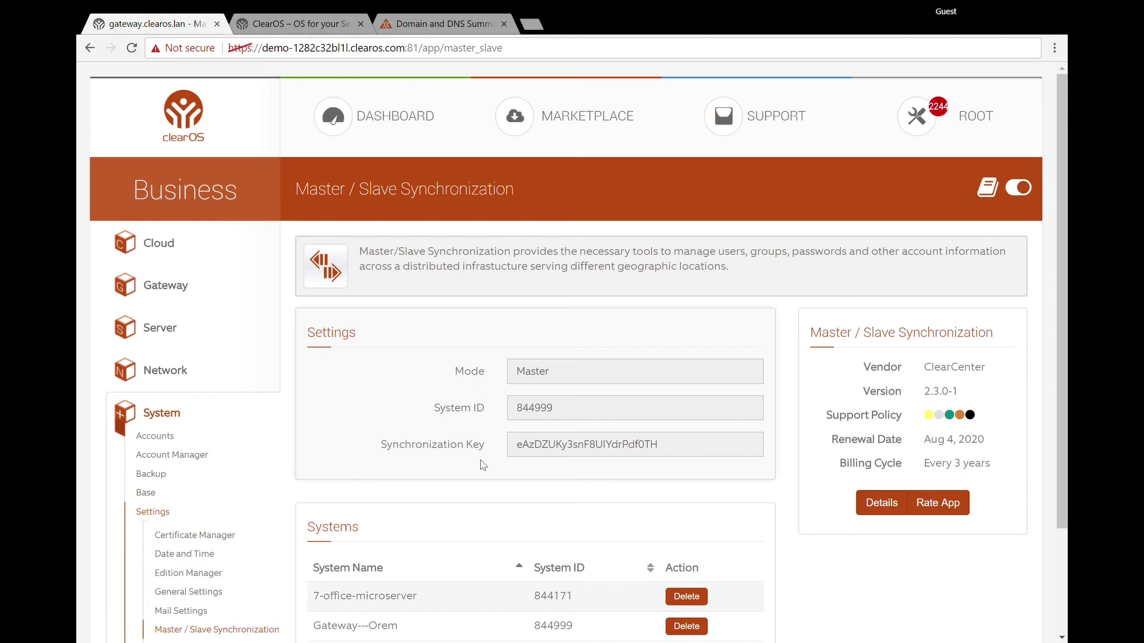
{"action": "scroll", "coordinate": [483, 463], "scroll_direction": "down", "scroll_amount": 3}
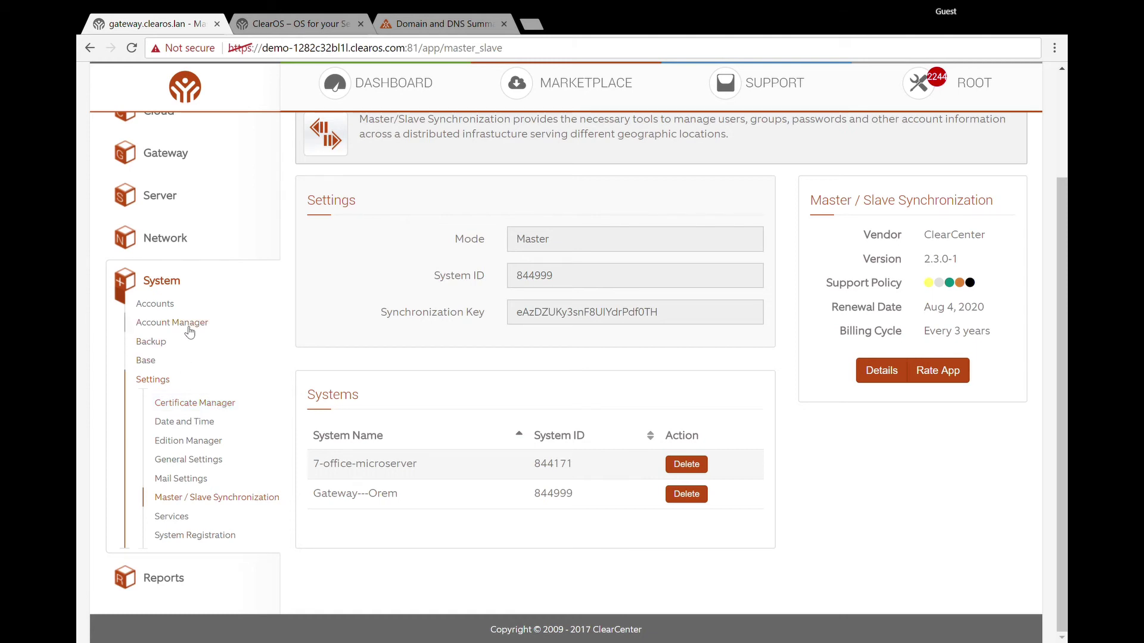
- Open the System Registration page to review the registration details
{"action": "left_click", "coordinate": [232, 543]}
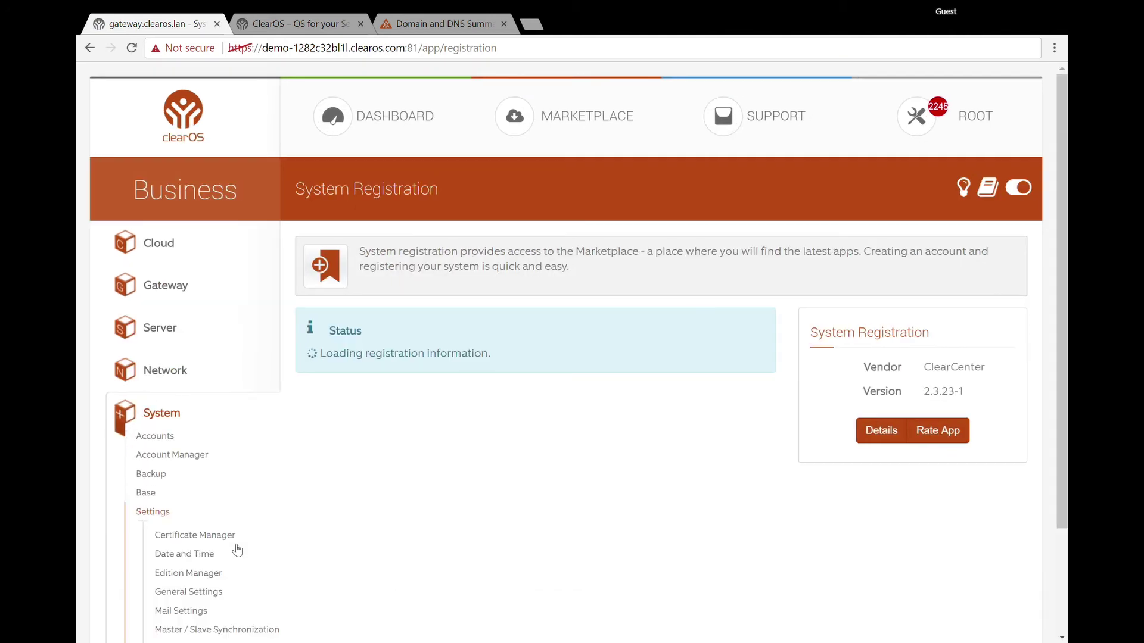
- Open the Certificate Manager listing ca-cert.pem and sys-0-cert.pem
{"action": "left_click", "coordinate": [190, 542]}
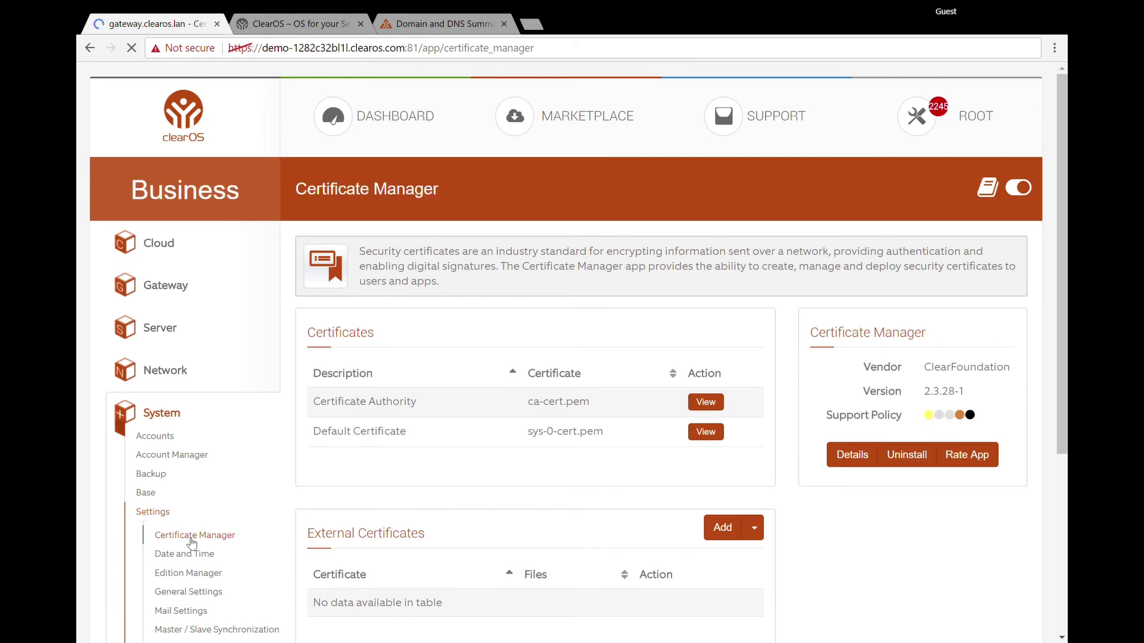
- Expand Cloud (Applications, Services, Updates) and scroll to the Security Certificates User app policy
{"action": "left_click", "coordinate": [194, 244]}
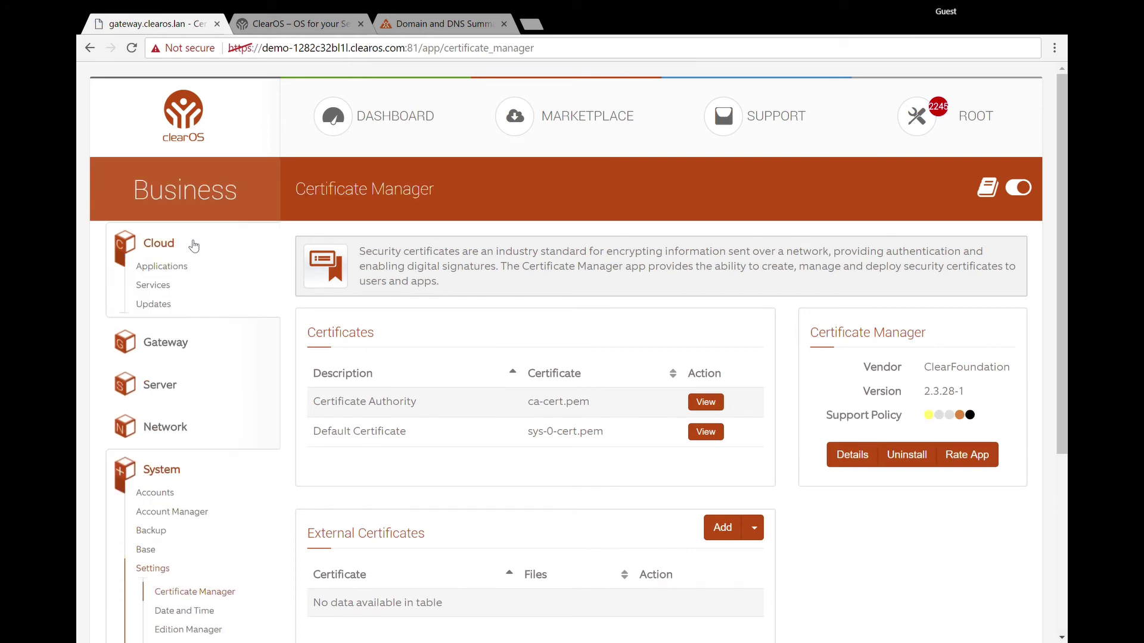
{"action": "scroll", "coordinate": [255, 581], "scroll_direction": "down", "scroll_amount": 2}
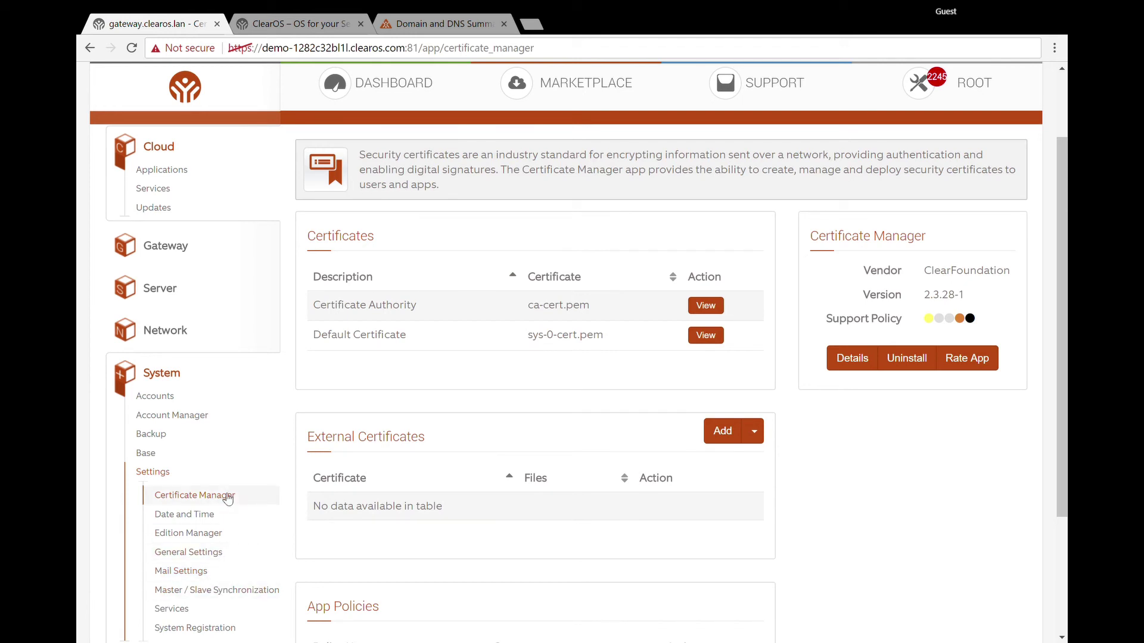
{"action": "scroll", "coordinate": [227, 536], "scroll_direction": "down", "scroll_amount": 2}
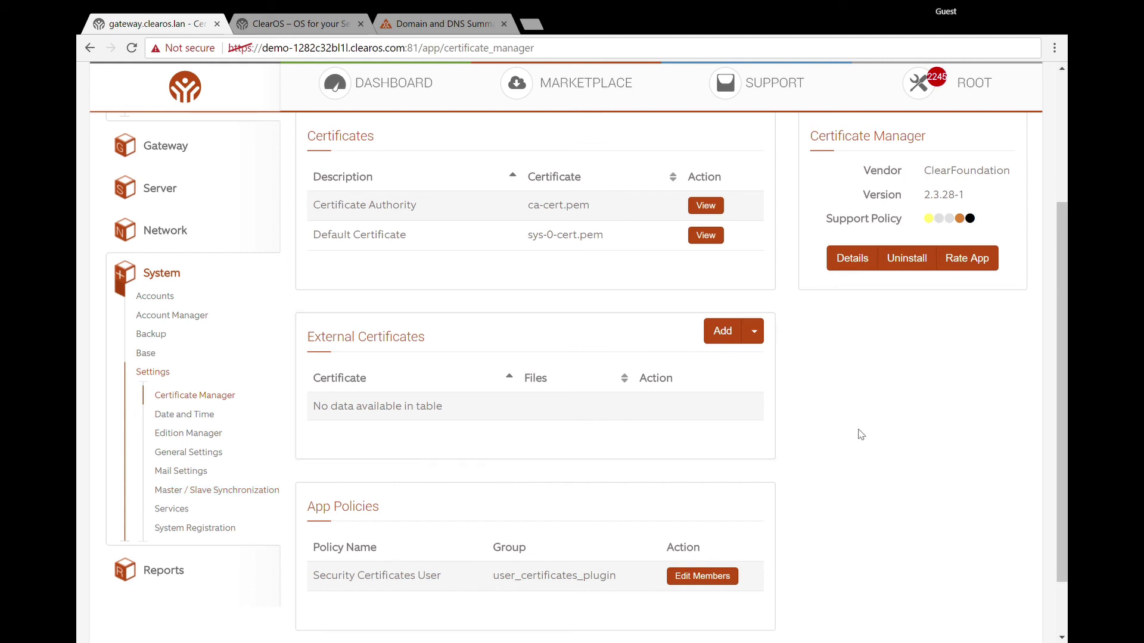
- Browse the Certificate Manager page listing ca-cert.pem and sys-0-cert.pem, with no external certificates
{"action": "scroll", "coordinate": [860, 434], "scroll_direction": "down", "scroll_amount": 2}
{"action": "scroll", "coordinate": [860, 435], "scroll_direction": "up", "scroll_amount": 5}
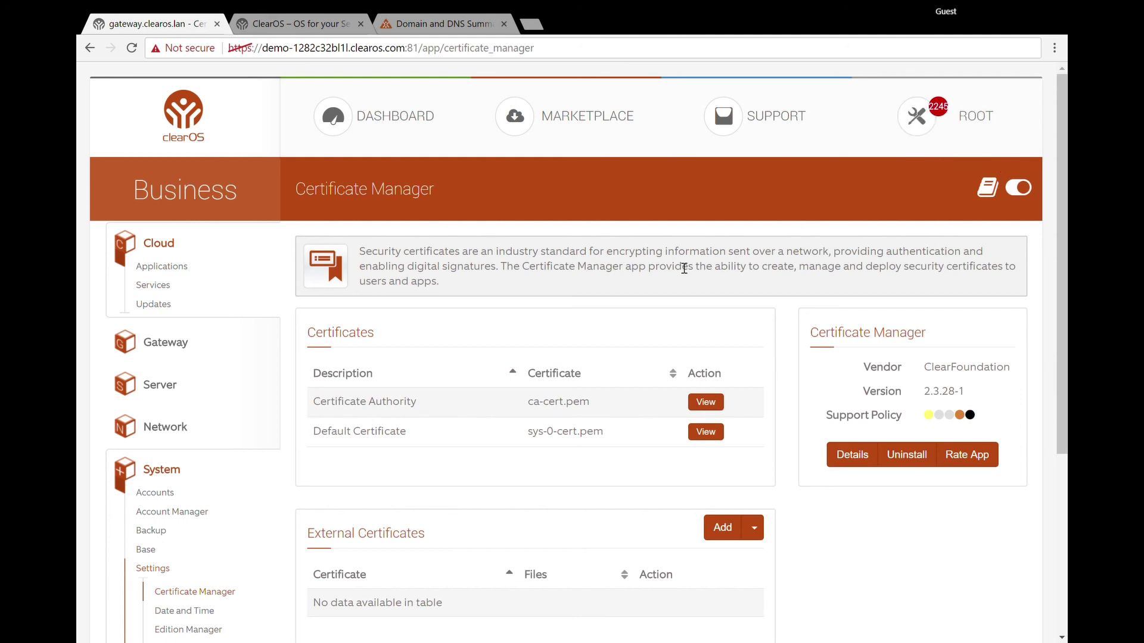
- Go from the Certificate Manager to System Registration under System > Settings
{"action": "scroll", "coordinate": [216, 548], "scroll_direction": "down", "scroll_amount": 3}
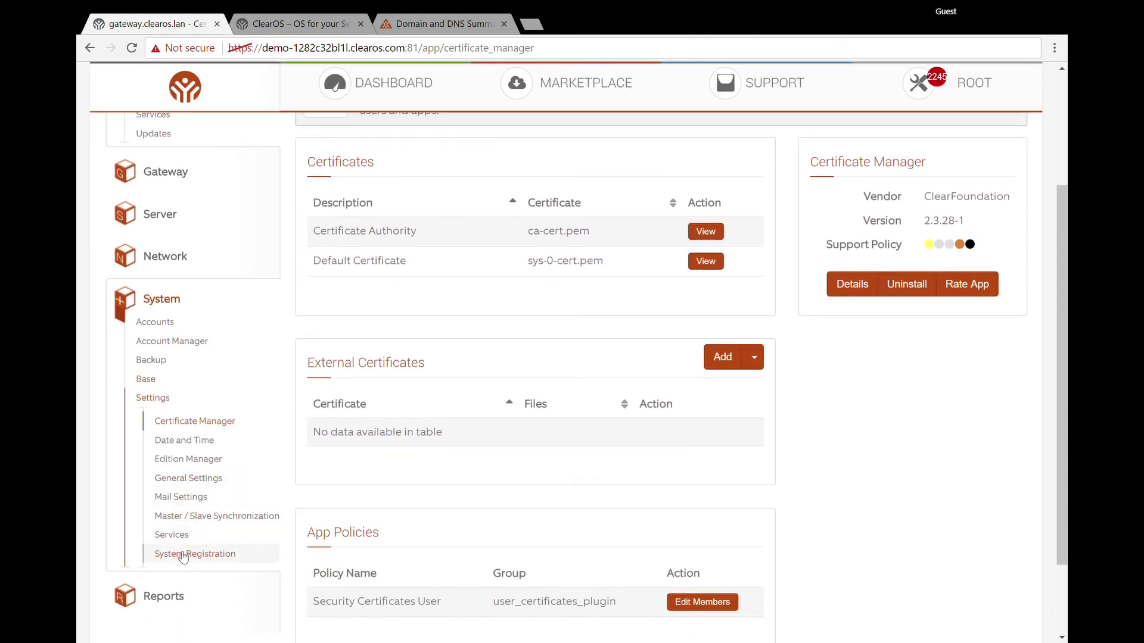
{"action": "left_click", "coordinate": [183, 556]}
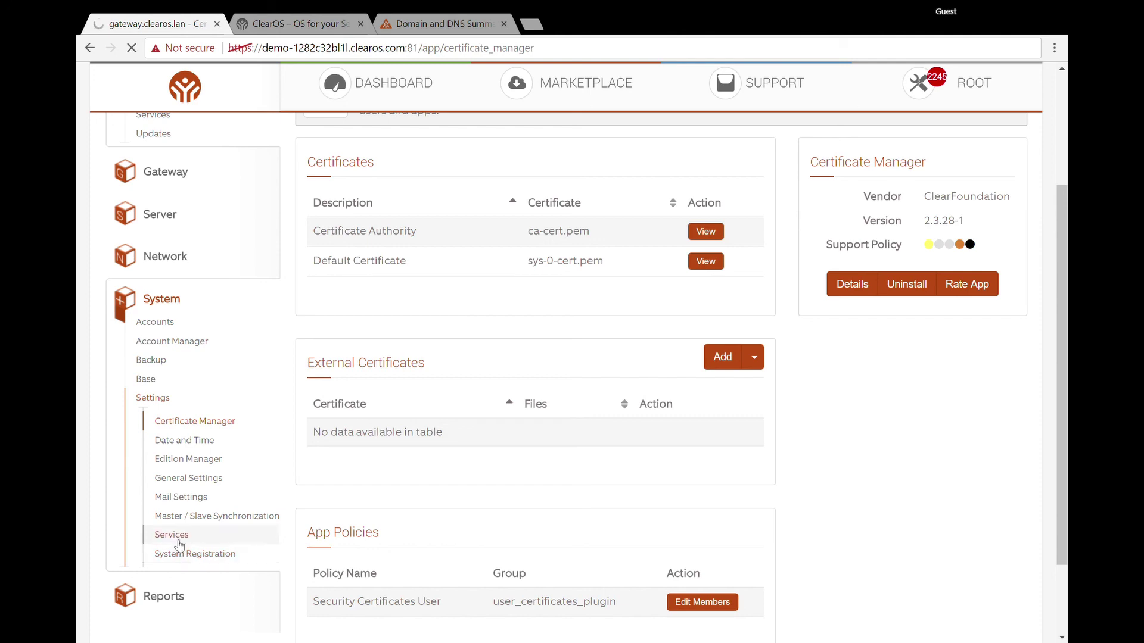